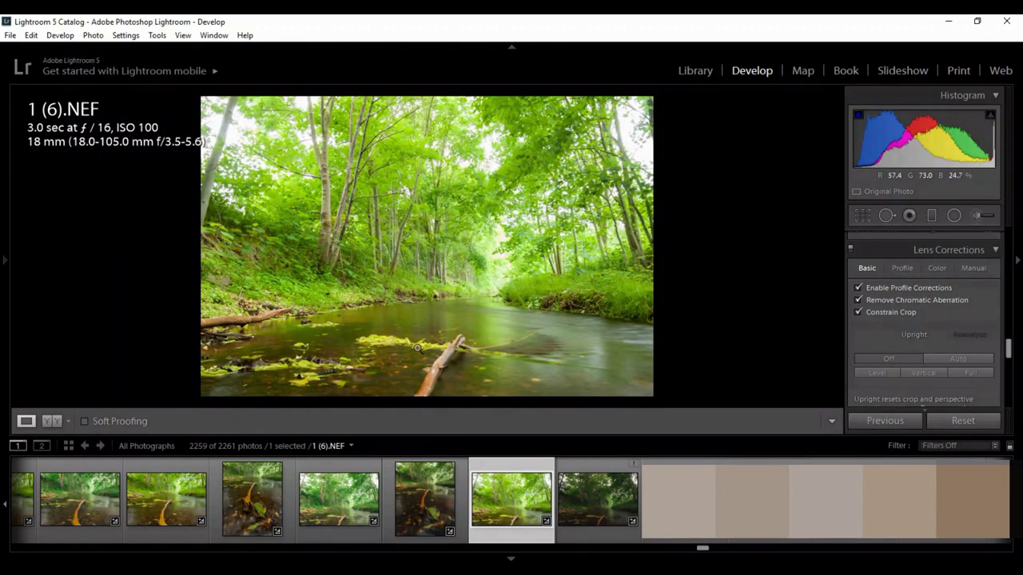
- Switch to 1 (6).NEF, zoom into the canopy at 1:1, and enable Remove Chromatic Aberration
click(425, 499)
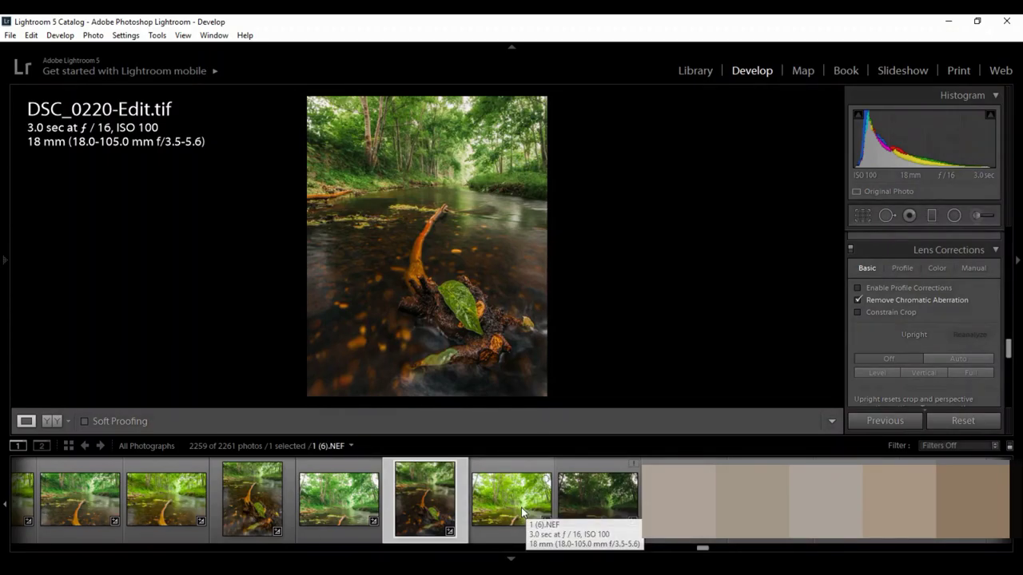
click(522, 508)
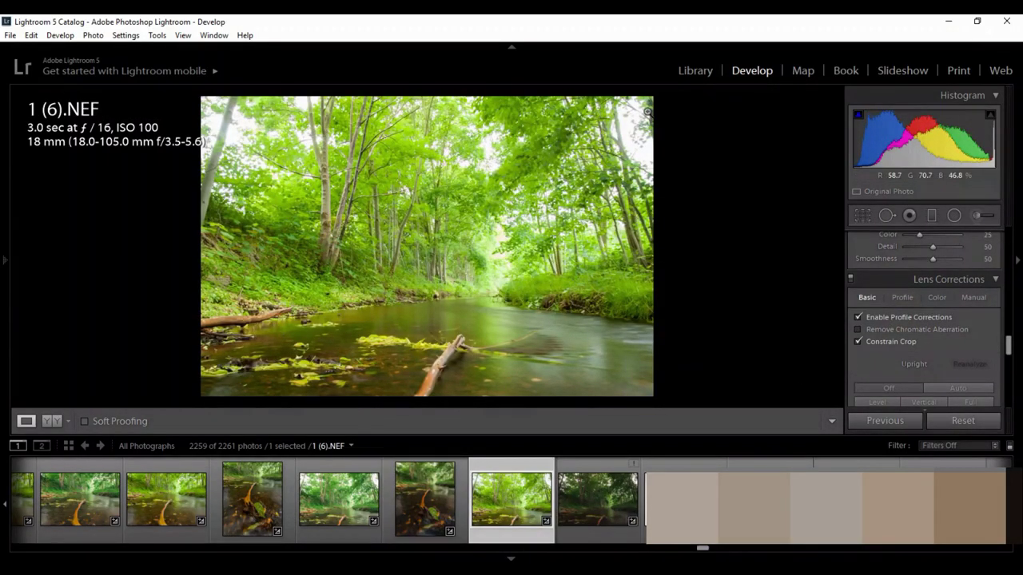
click(648, 112)
drag(662, 137, 653, 243)
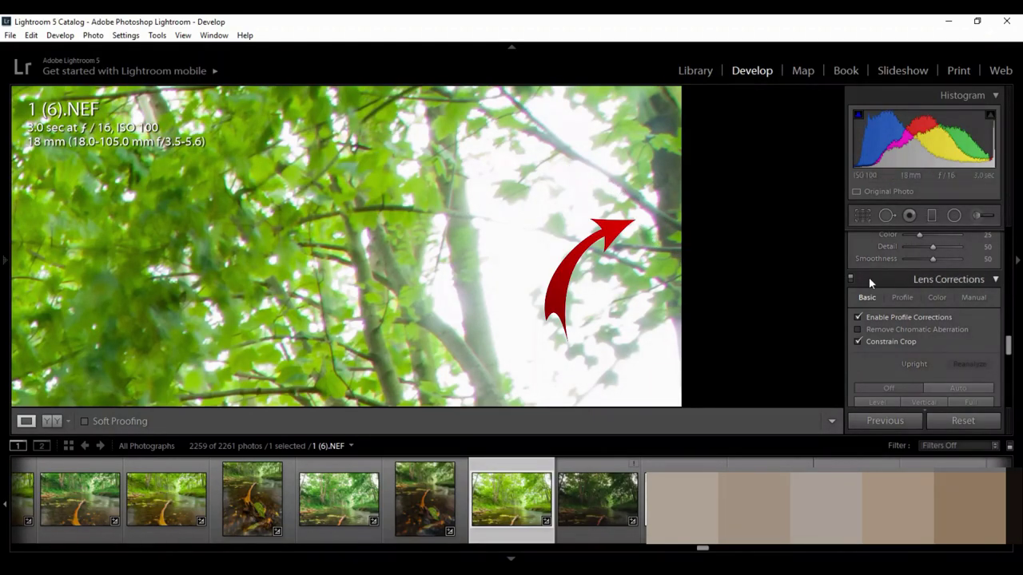
click(904, 330)
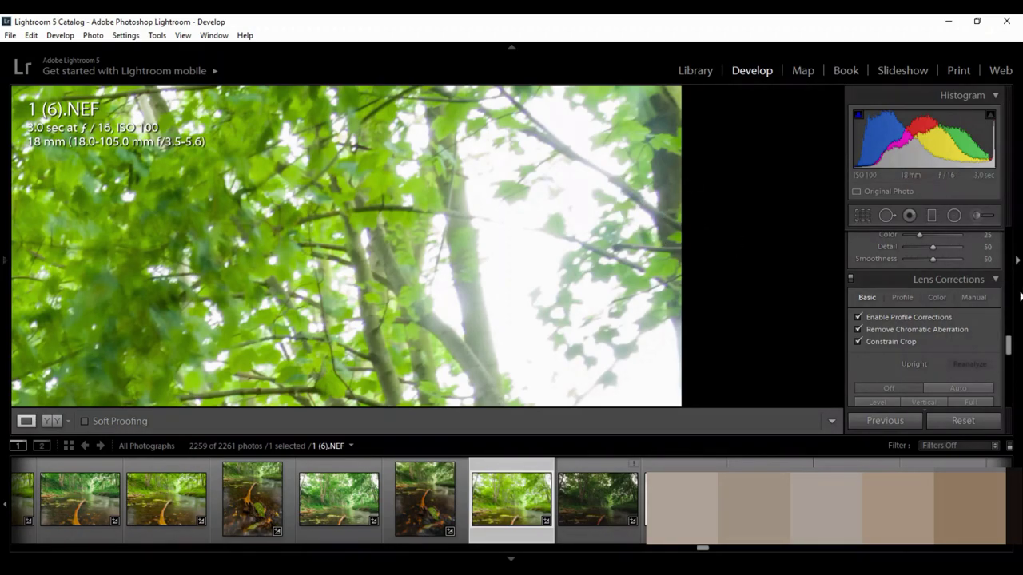
drag(1008, 342, 1018, 285)
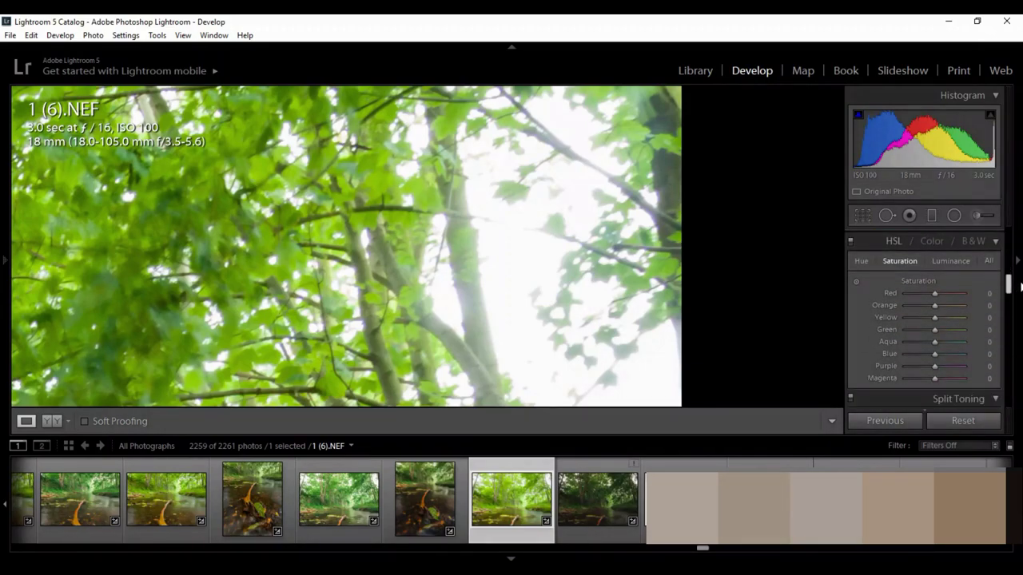
- With the HSL Saturation targeted adjustment tool, drive Blue and Purple saturation to −100
click(857, 282)
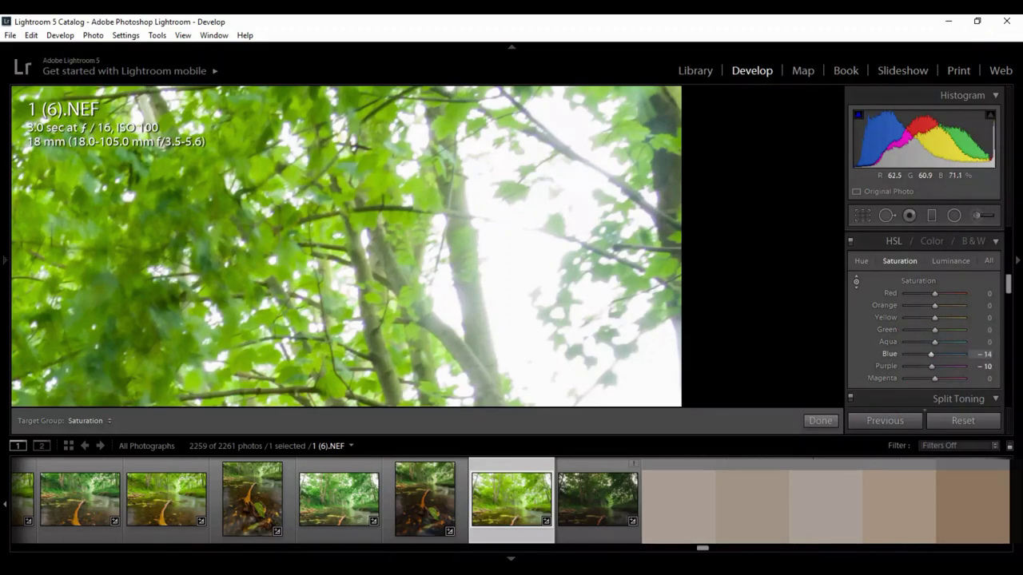
key(Down)
key(Down)
key(Down)
key(Down)
key(Down)
key(Down)
key(Down)
key(Down)
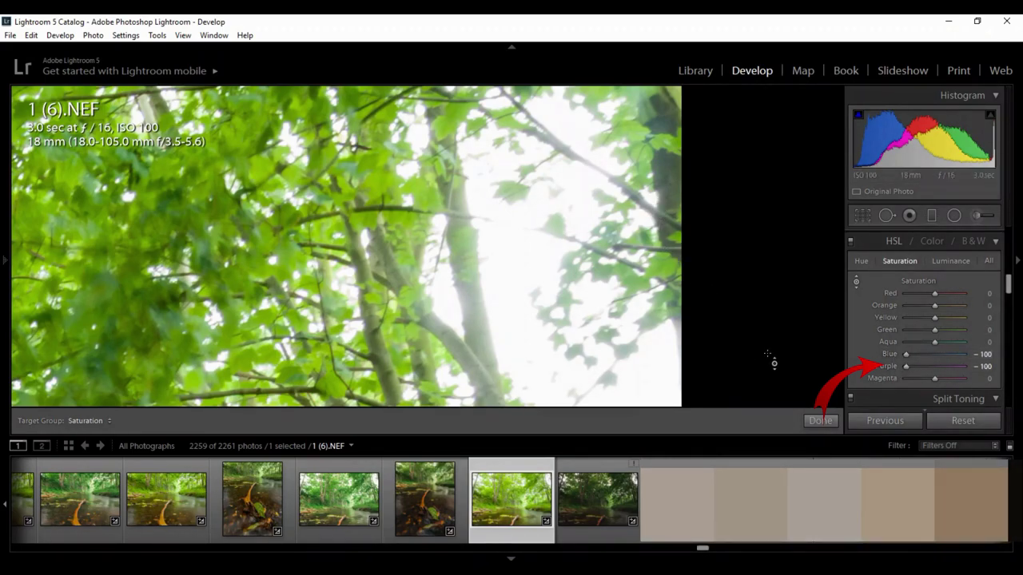
- Compare the photo with HSL off and on, keep it on, and finish the targeted adjustment
click(850, 242)
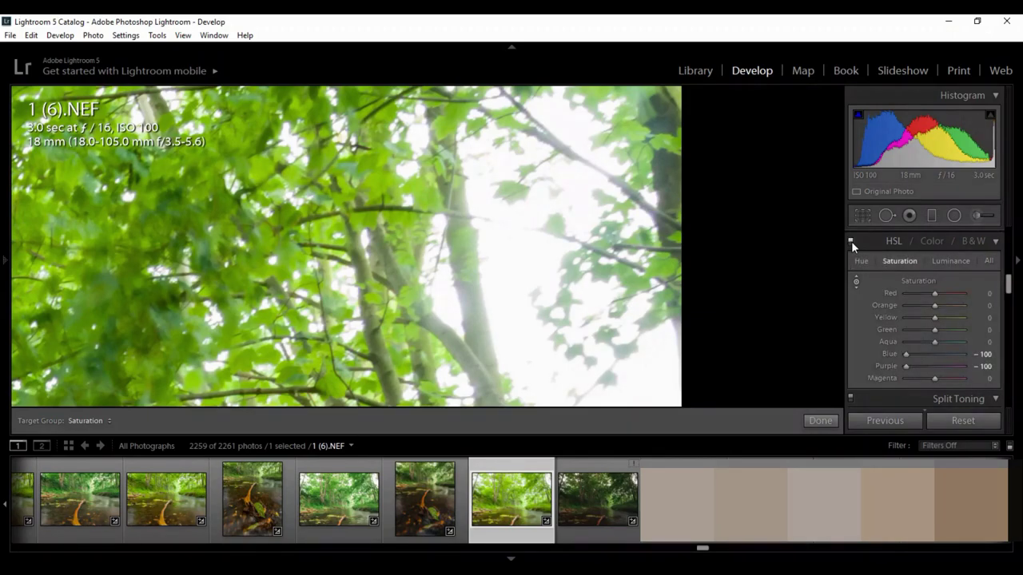
click(851, 241)
click(804, 421)
key(z)
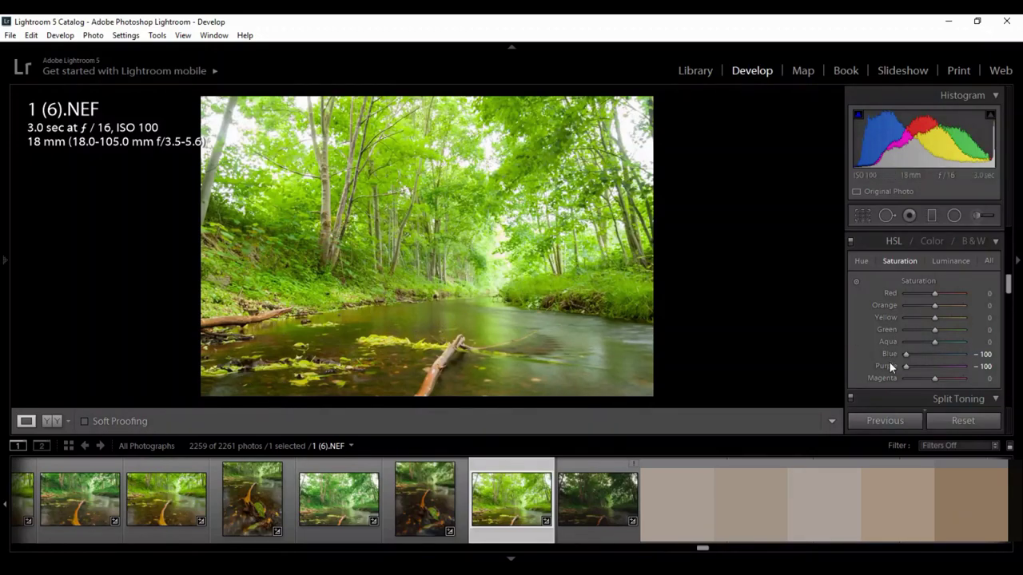
- Zoom in and out on the top-right canopy to check for remaining fringes
click(650, 116)
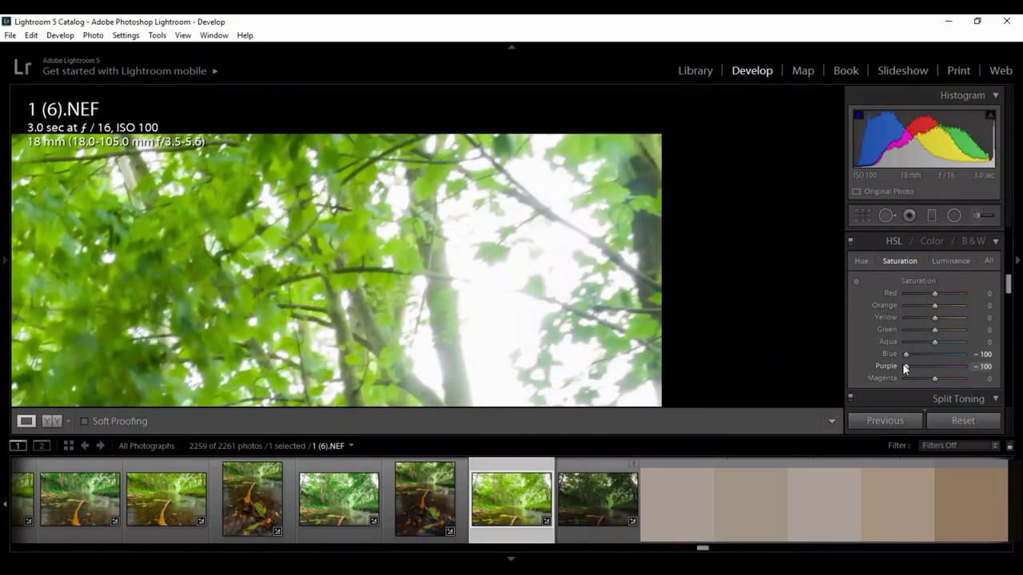
click(633, 244)
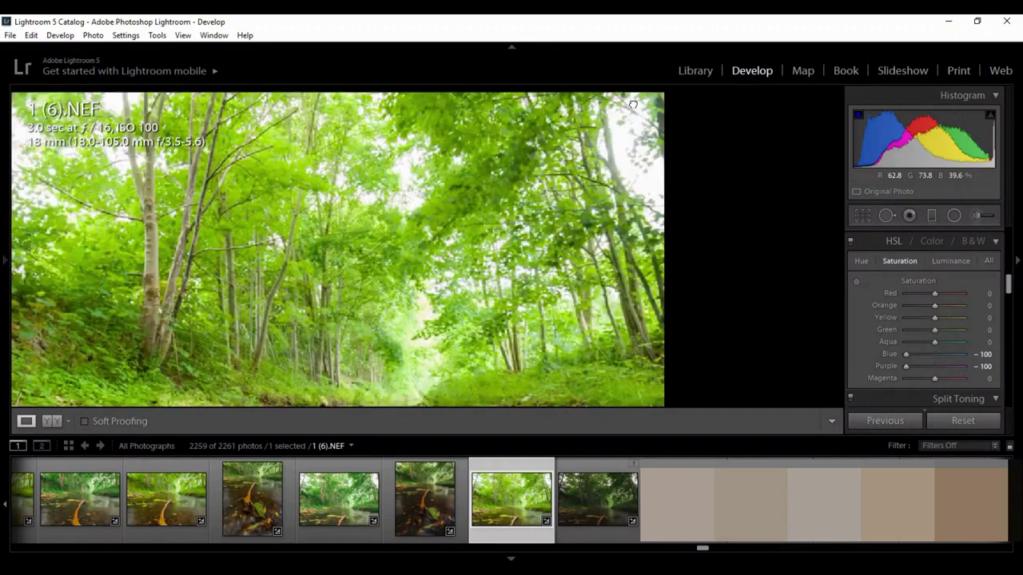
click(633, 104)
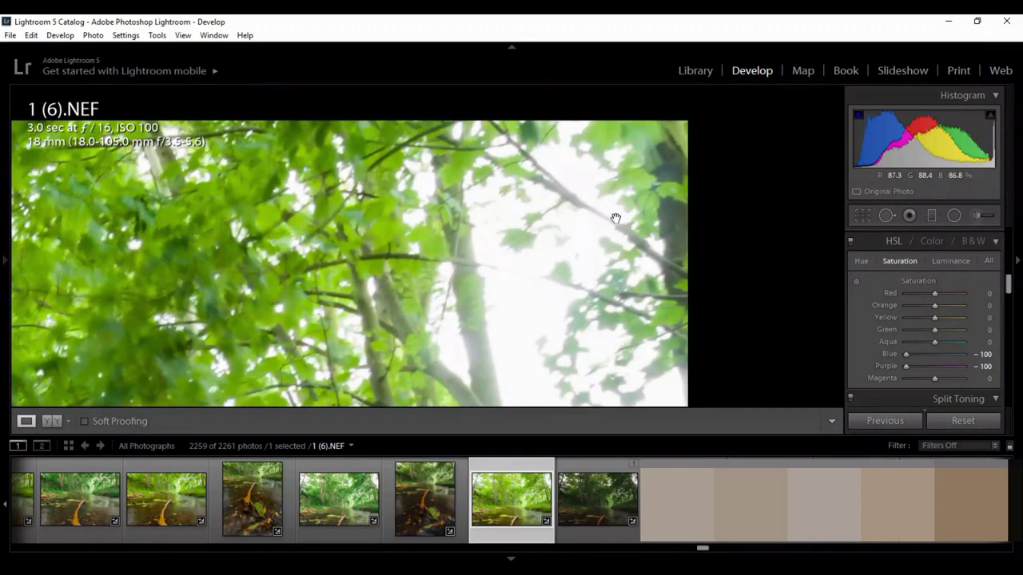
click(586, 246)
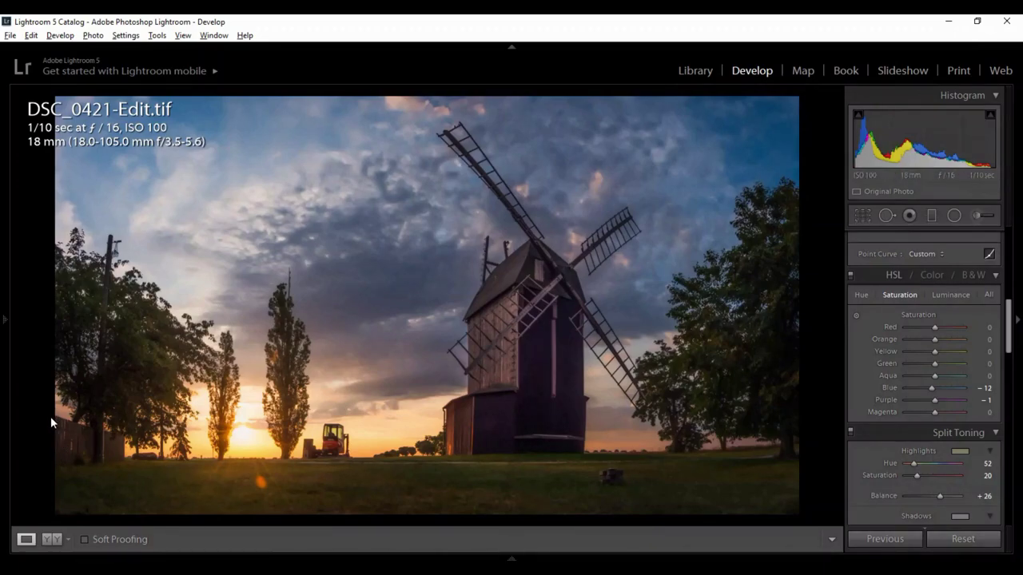
- Zoom into DSC_0421-Edit.tif's fence, trees and windmill sails to inspect their edges for fringing
drag(56, 423, 96, 322)
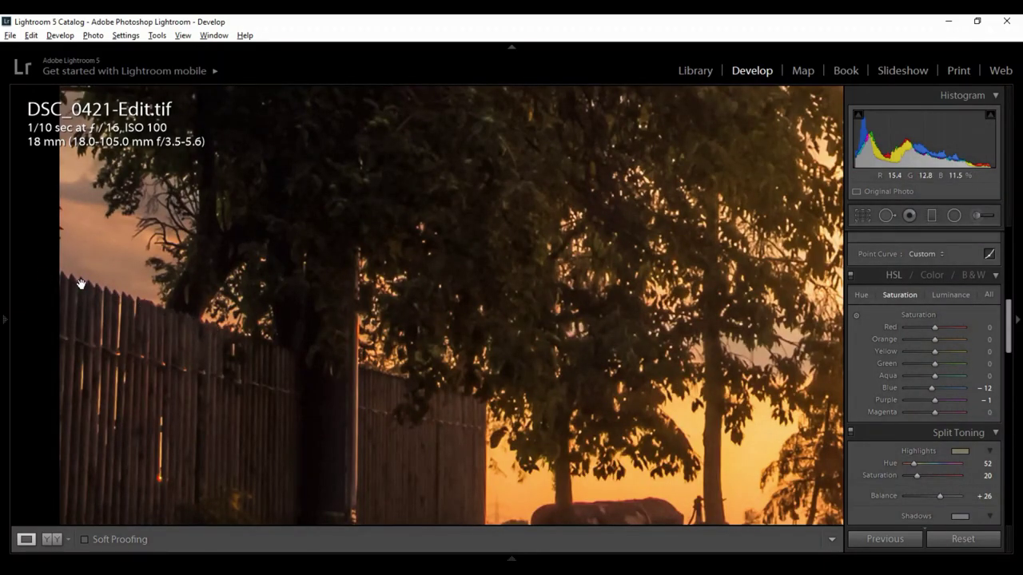
click(450, 461)
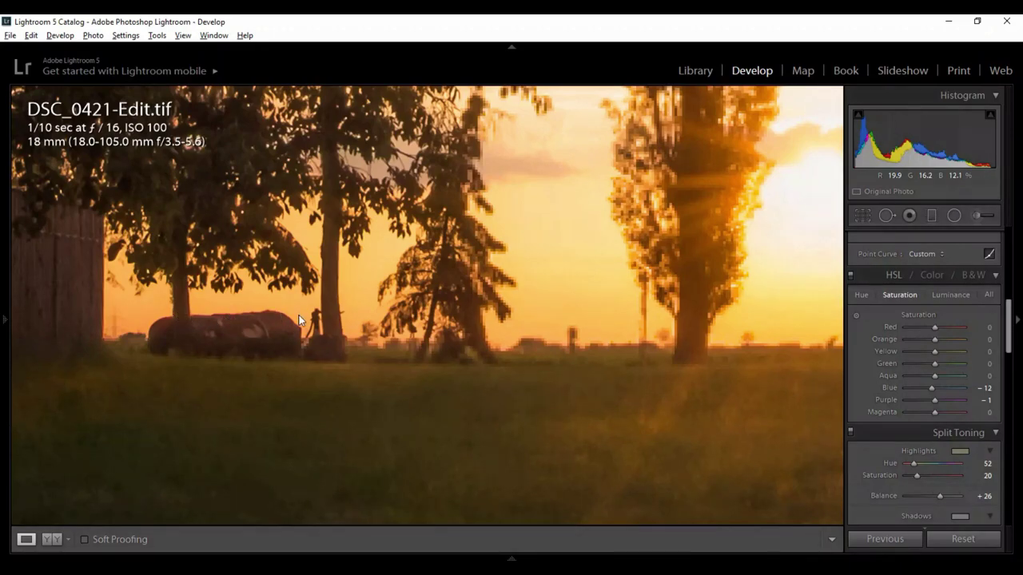
click(381, 333)
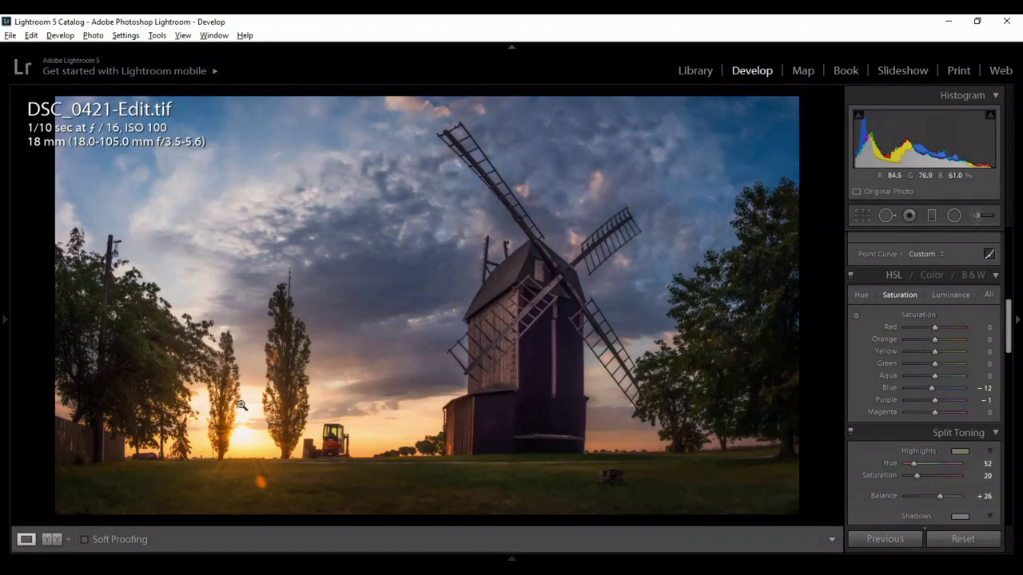
click(441, 421)
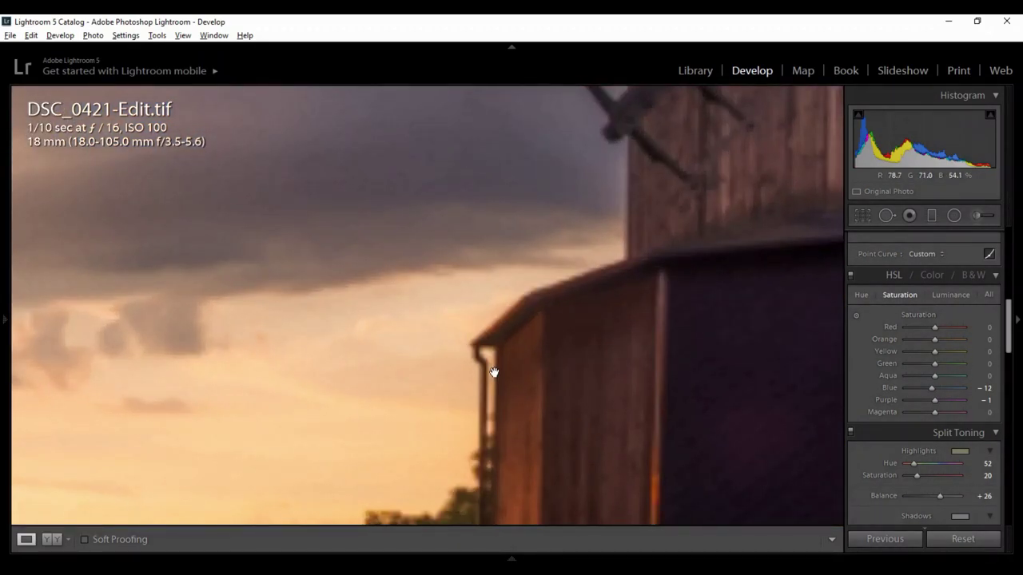
scroll(619, 285, up, 4)
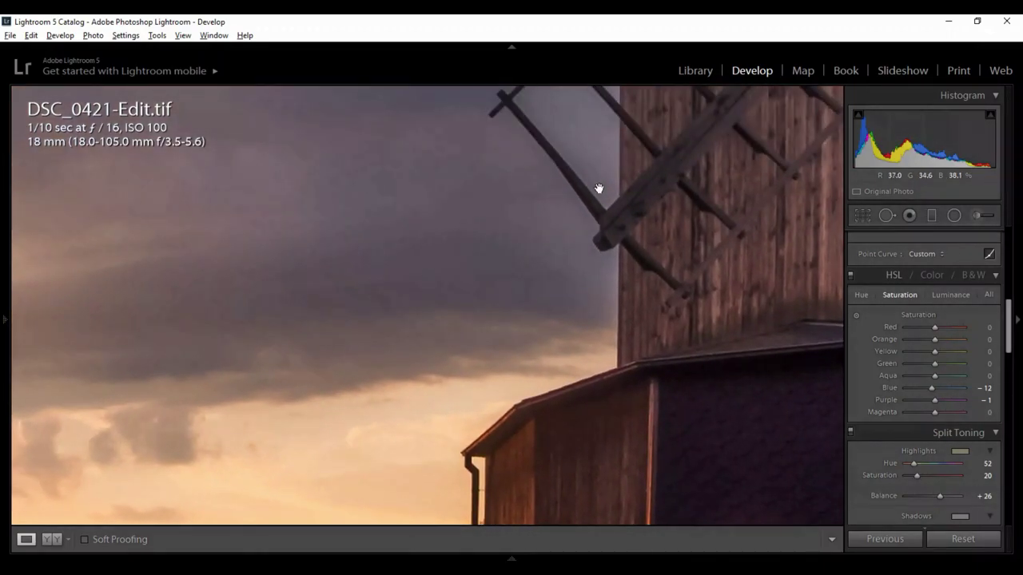
drag(598, 188, 600, 255)
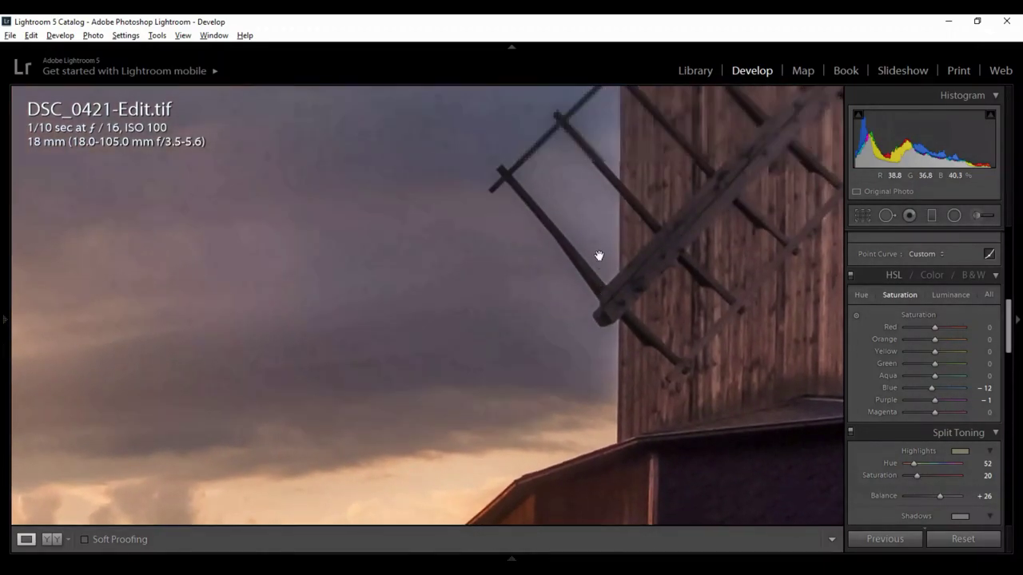
click(623, 197)
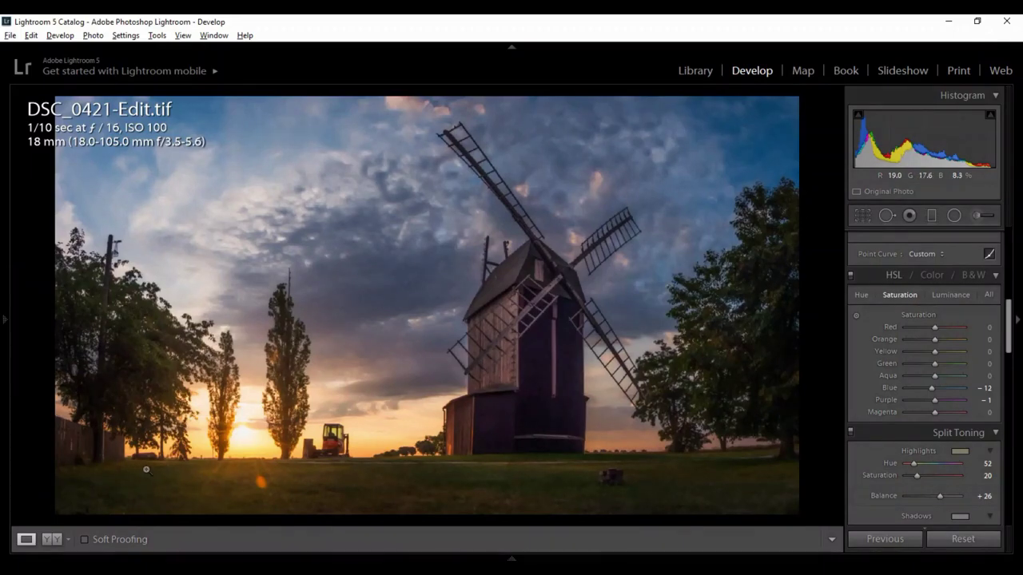
- Set Red, Blue, Purple and Magenta saturation to −100 on the windmill photo
drag(130, 469, 628, 427)
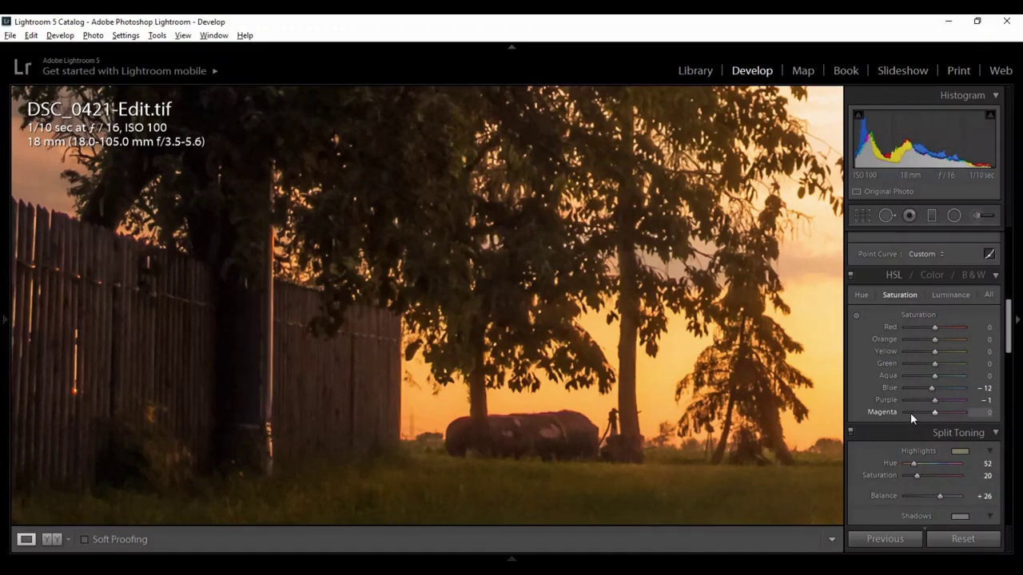
drag(910, 410, 899, 390)
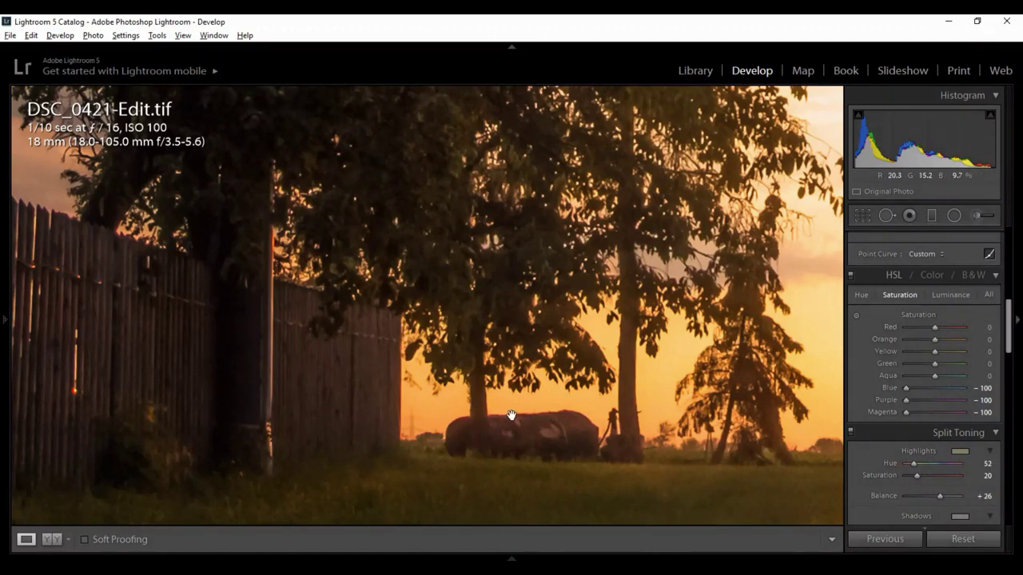
click(902, 328)
click(468, 434)
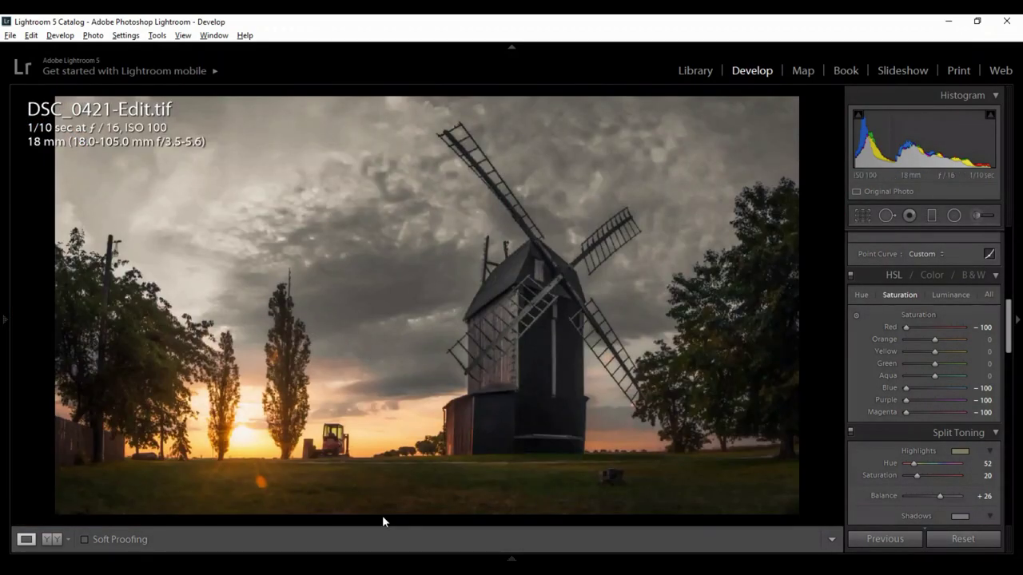
- Send the desaturated windmill photo to Photoshop CS6 via Edit In
right_click(284, 386)
mouse_move(353, 317)
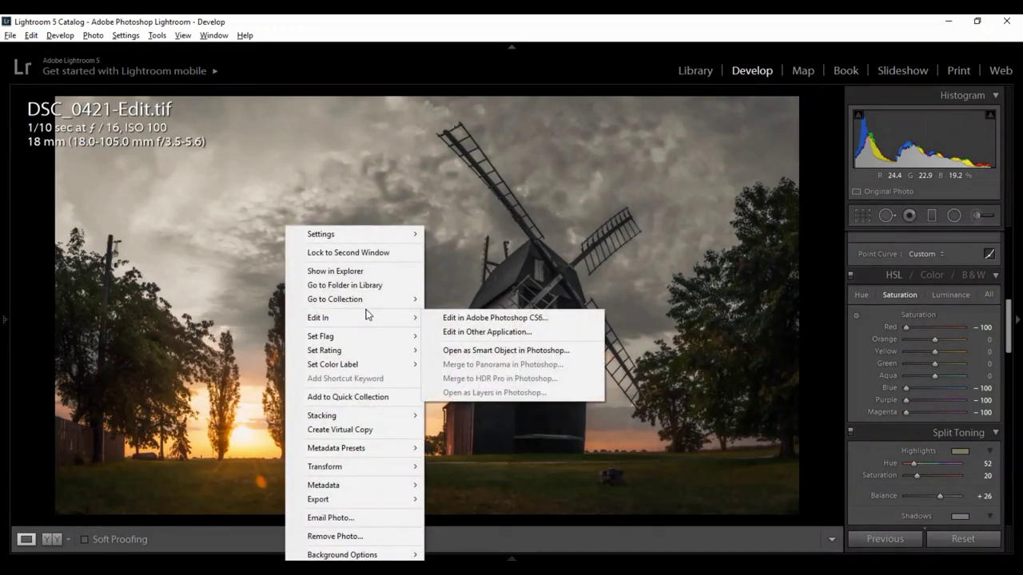
click(480, 318)
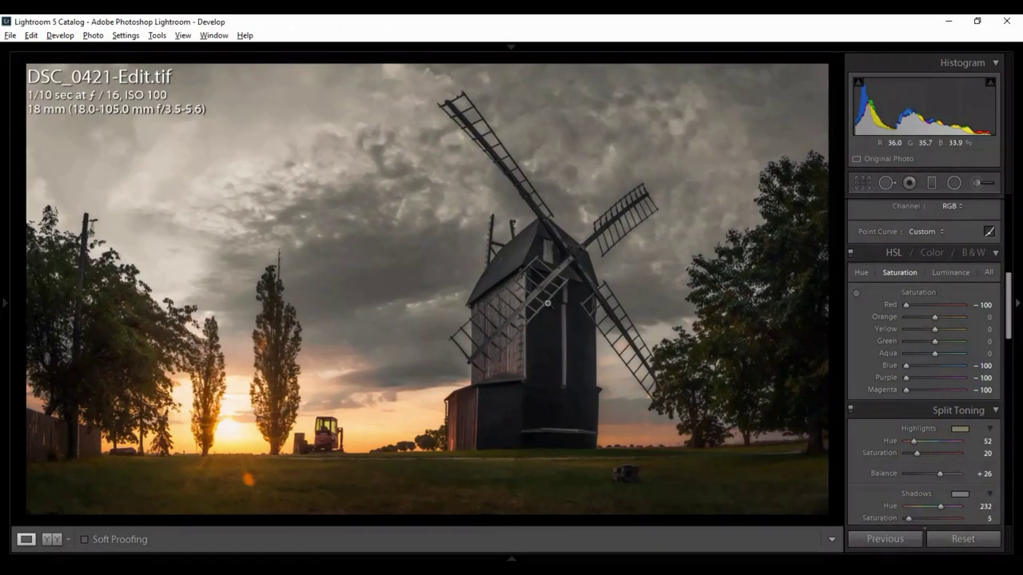
- Revert the photo to its Export history state and open it in Photoshop CS6 again
click(3, 420)
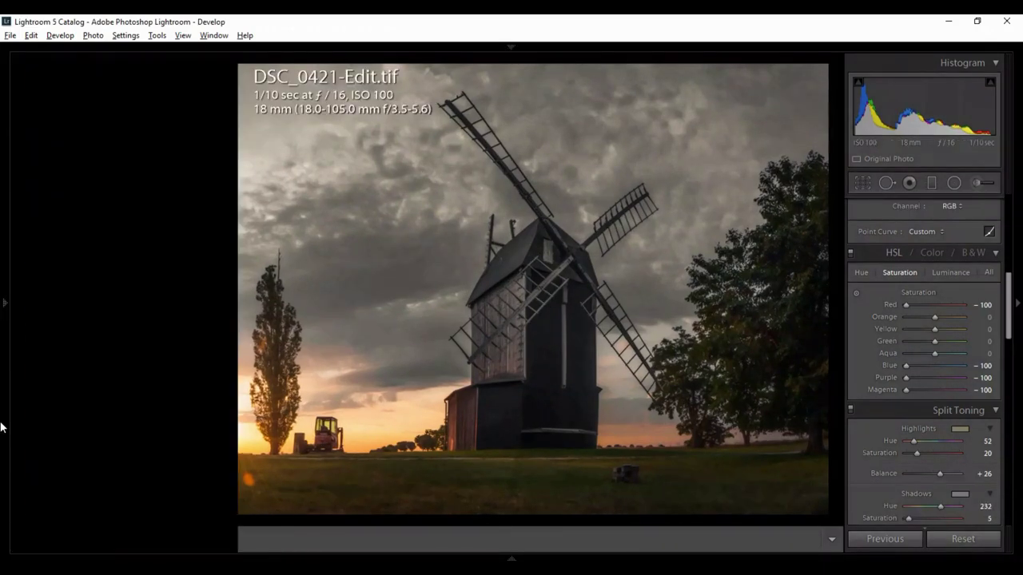
click(124, 188)
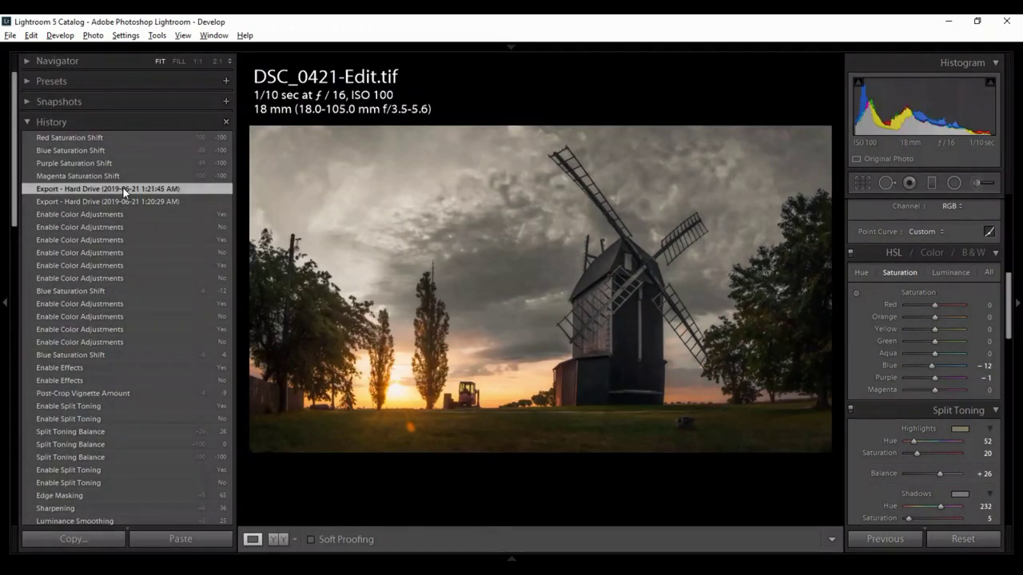
click(4, 232)
right_click(376, 226)
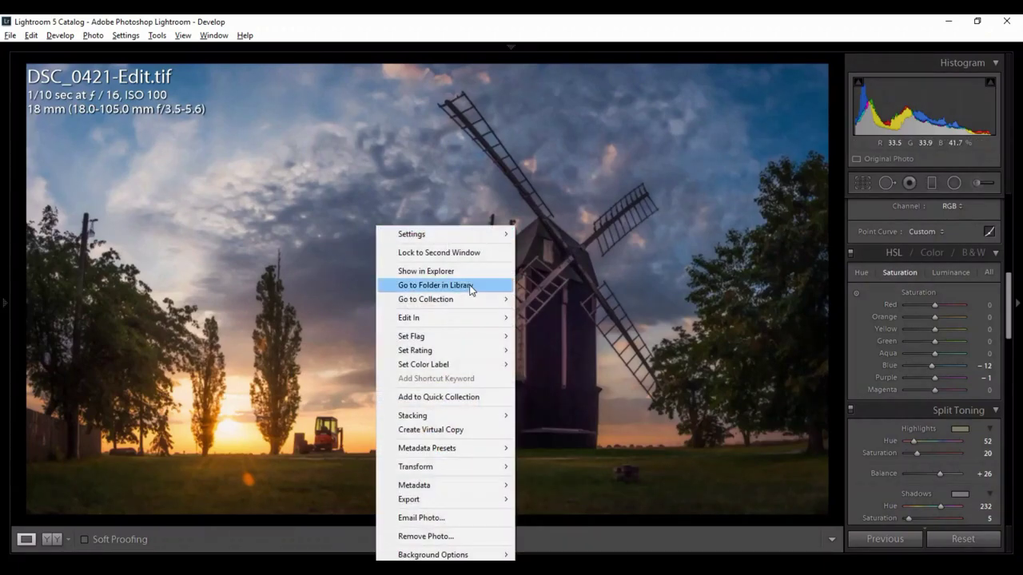
mouse_move(485, 320)
click(578, 318)
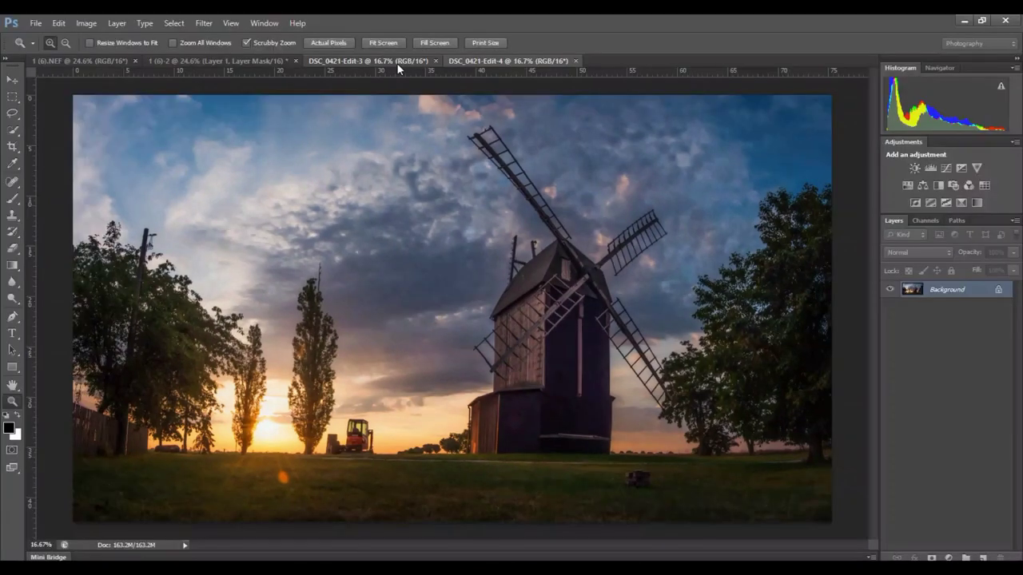
- Compare the grey-sky Edit-3 and blue-sky Edit-4 versions, then paste Edit-3 into Edit-4 as Layer 1
click(424, 64)
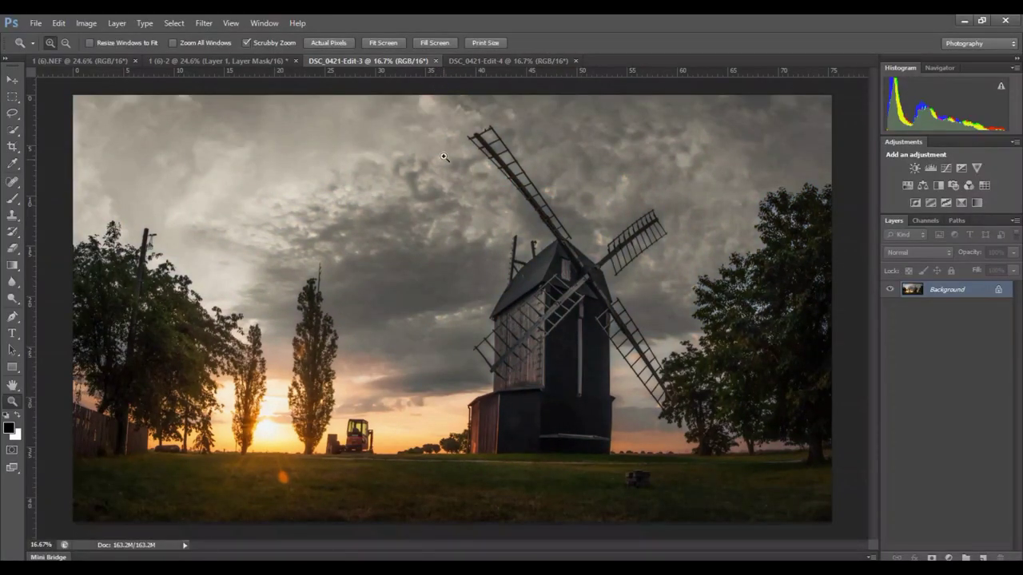
click(483, 62)
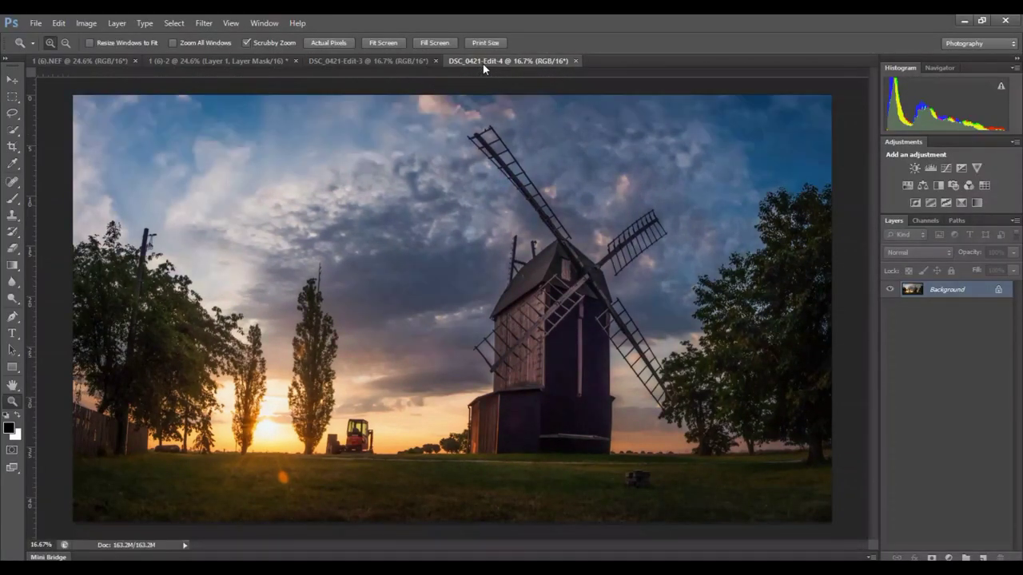
click(412, 62)
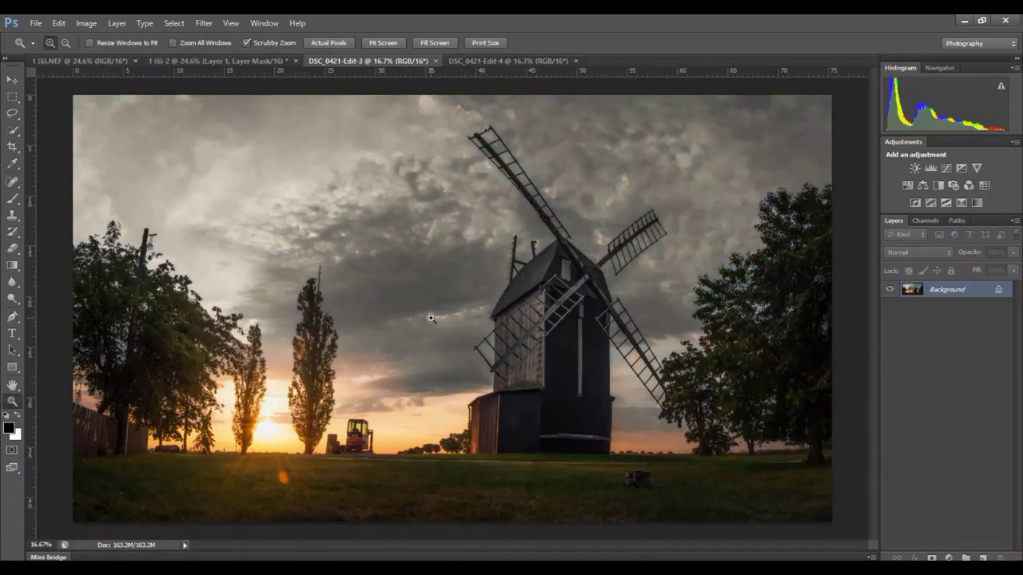
click(484, 60)
key(ctrl+v)
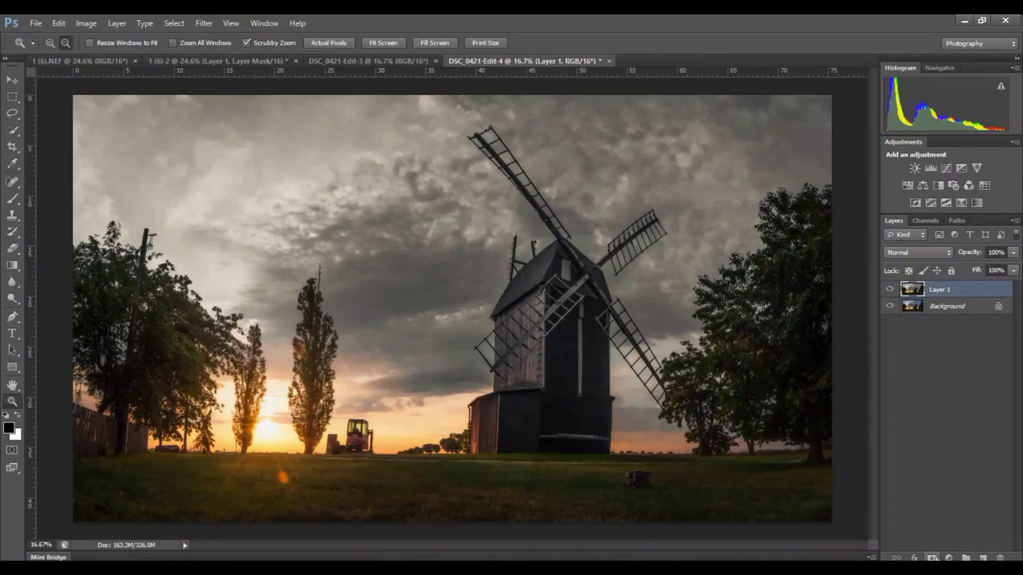
- Add a black layer mask hiding Layer 1 and zoom in on the fence to 100%
alt+click(932, 558)
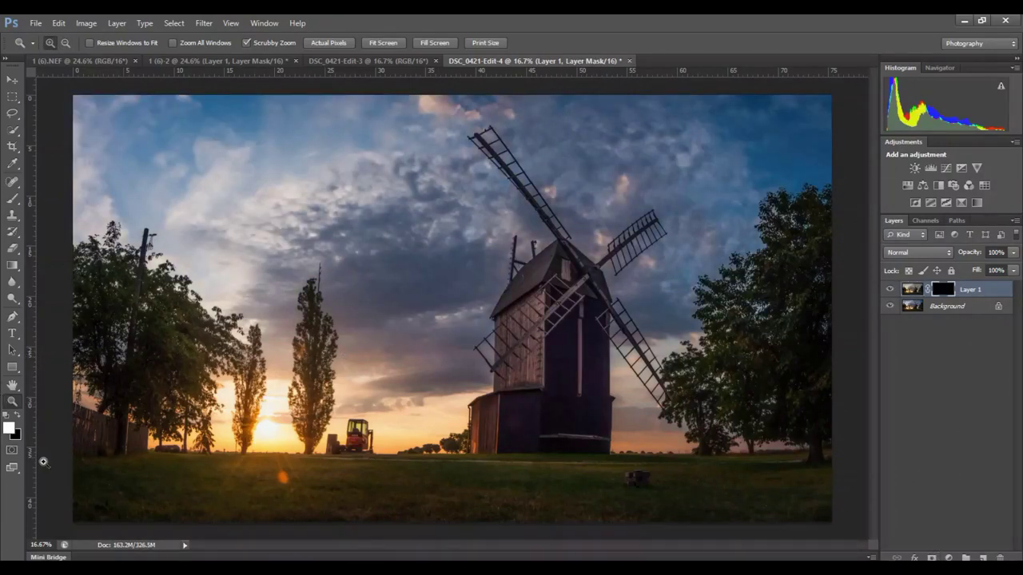
click(88, 419)
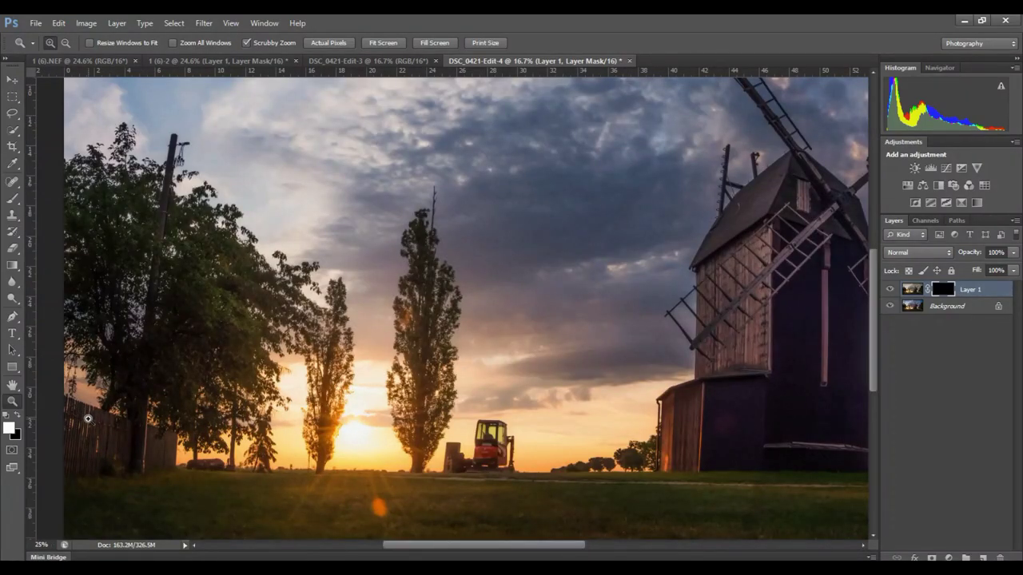
click(88, 419)
click(88, 419)
click(88, 419)
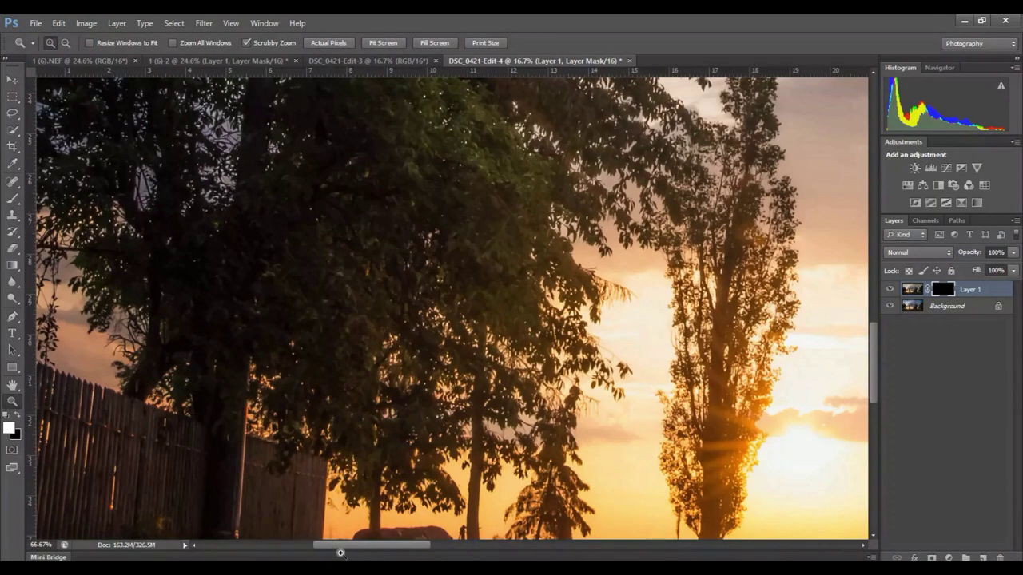
key(ctrl+plus)
drag(352, 547, 317, 549)
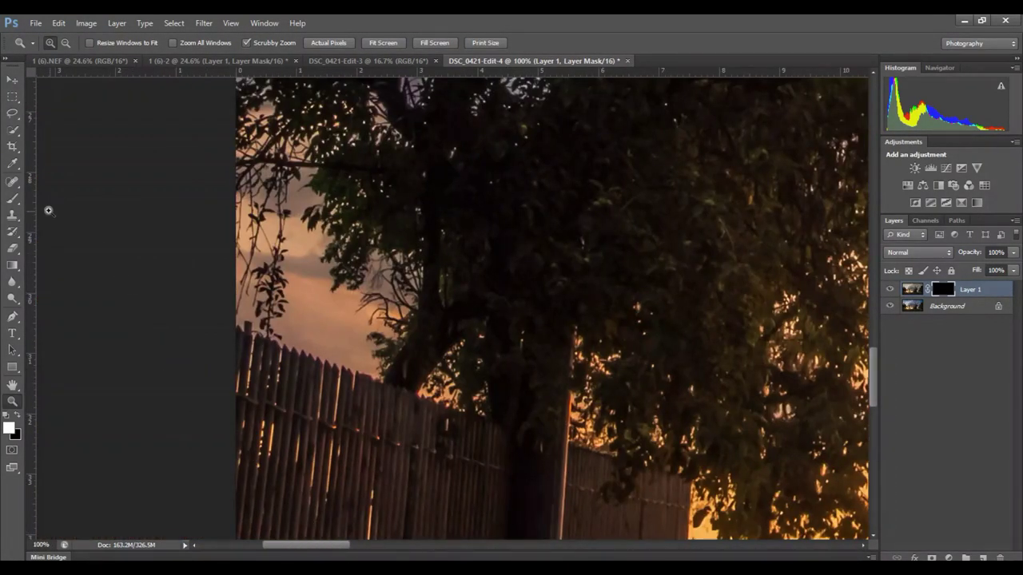
- Take the Brush at 200% on the fence top, size it to about 33 px, swapping colours with X
click(12, 199)
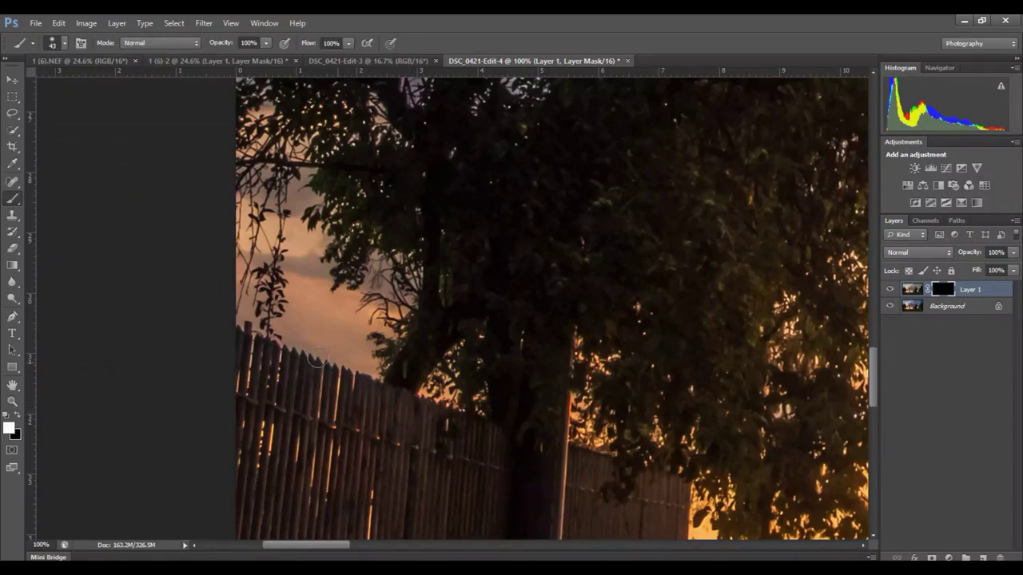
key(ctrl+plus)
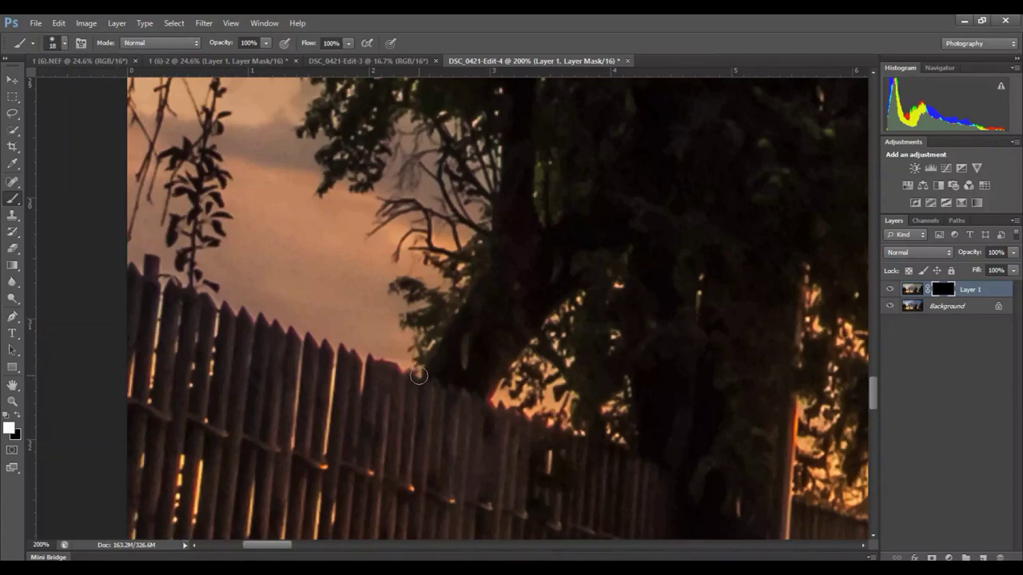
drag(428, 369, 418, 372)
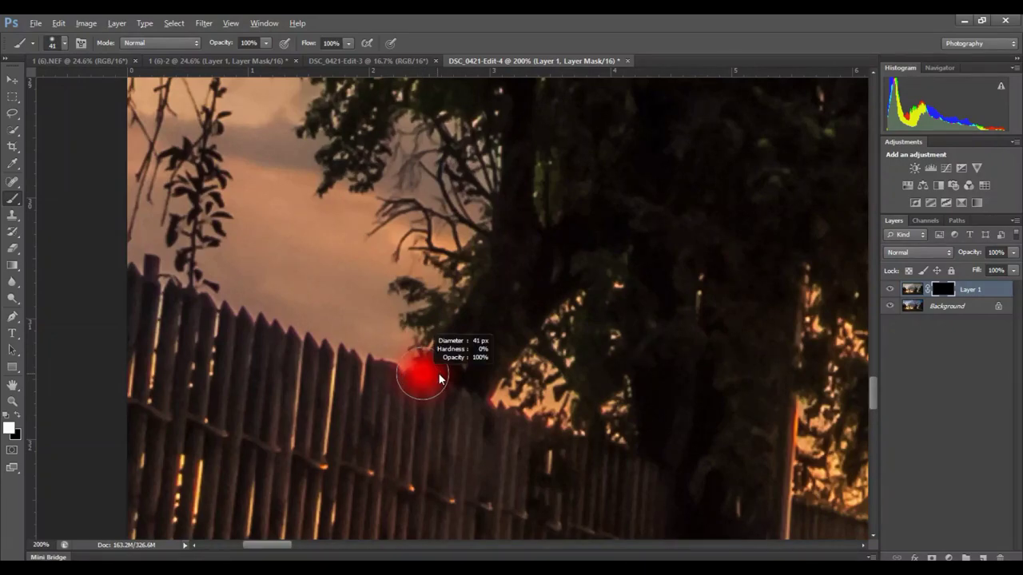
key(x)
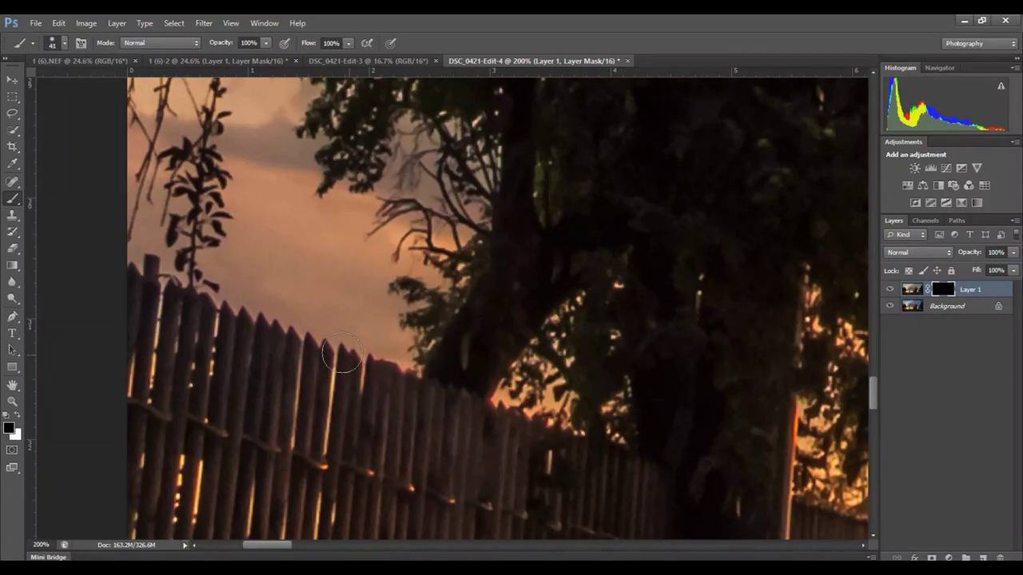
key(x)
drag(356, 359, 380, 366)
key(x)
key(x)
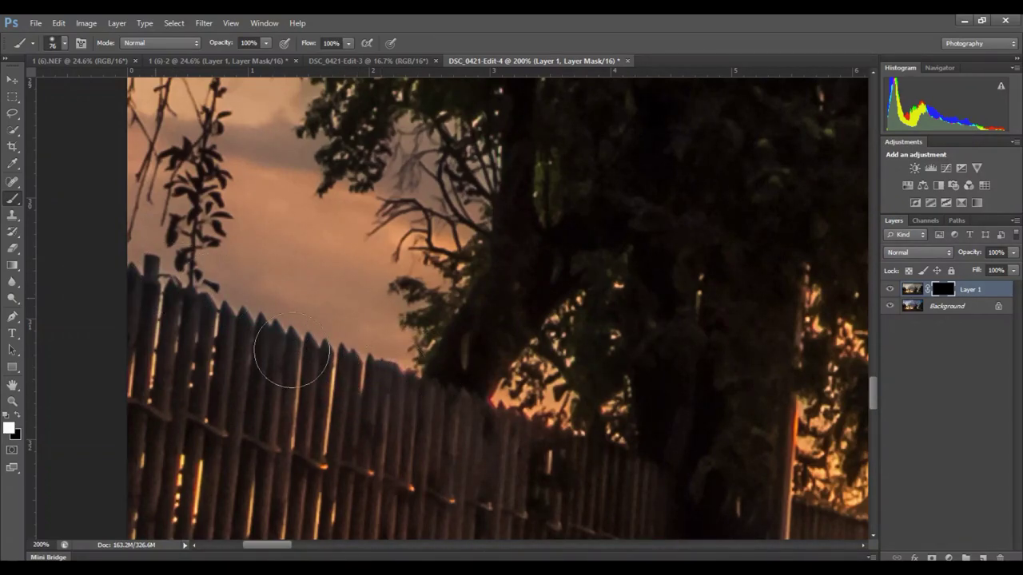
mouse_move(343, 343)
mouse_down()
mouse_move(304, 349)
mouse_move(319, 351)
mouse_up()
key(x)
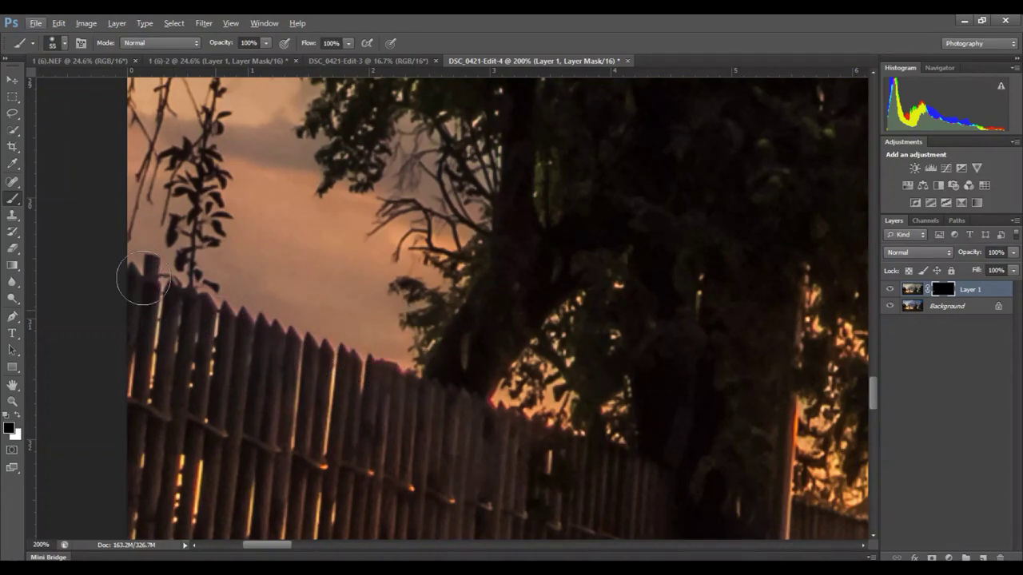
drag(420, 376, 387, 377)
key(x)
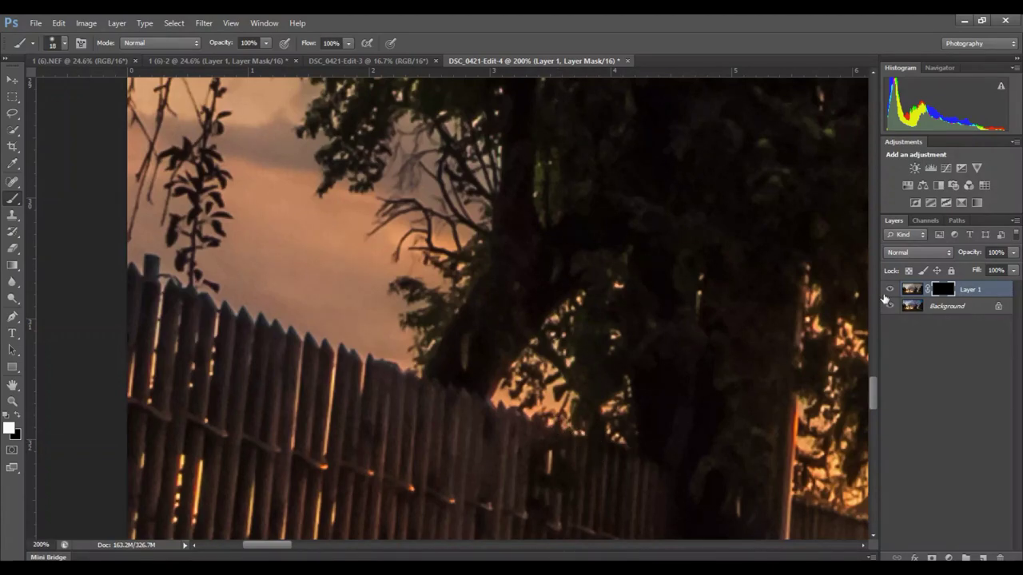
- Toggle Layer 1's visibility several times to compare the fringes with and without it
click(890, 289)
click(891, 289)
click(891, 290)
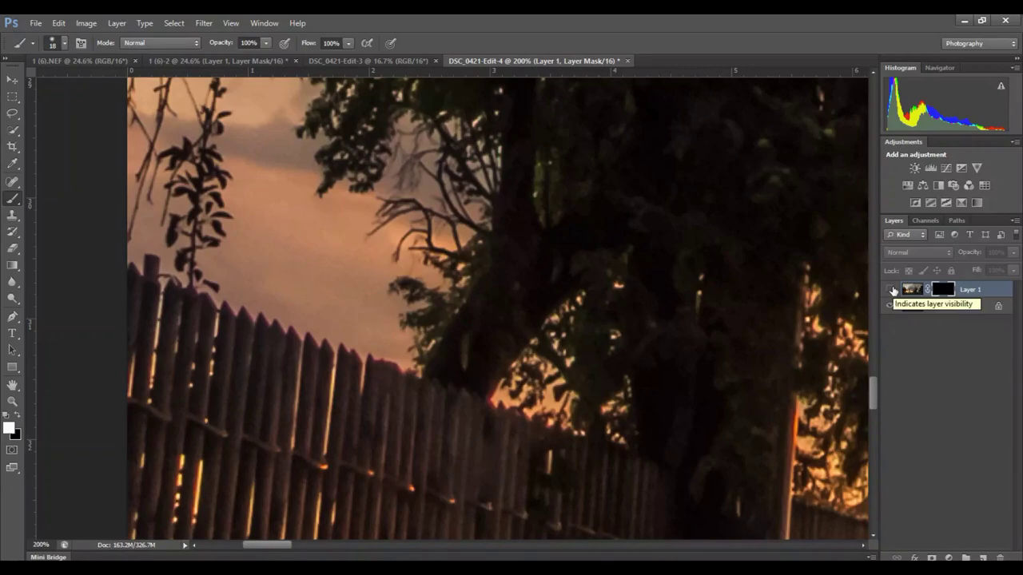
click(891, 289)
click(892, 289)
click(892, 289)
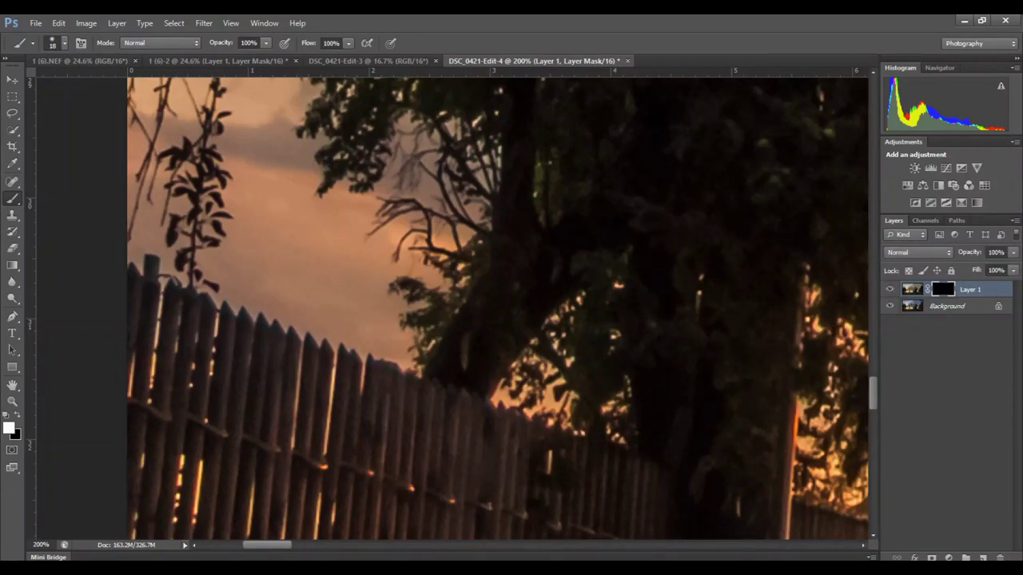
- Scroll to the round tank and paint white on the mask along its reddish top edge
drag(268, 548, 346, 549)
drag(873, 393, 873, 429)
drag(368, 548, 348, 545)
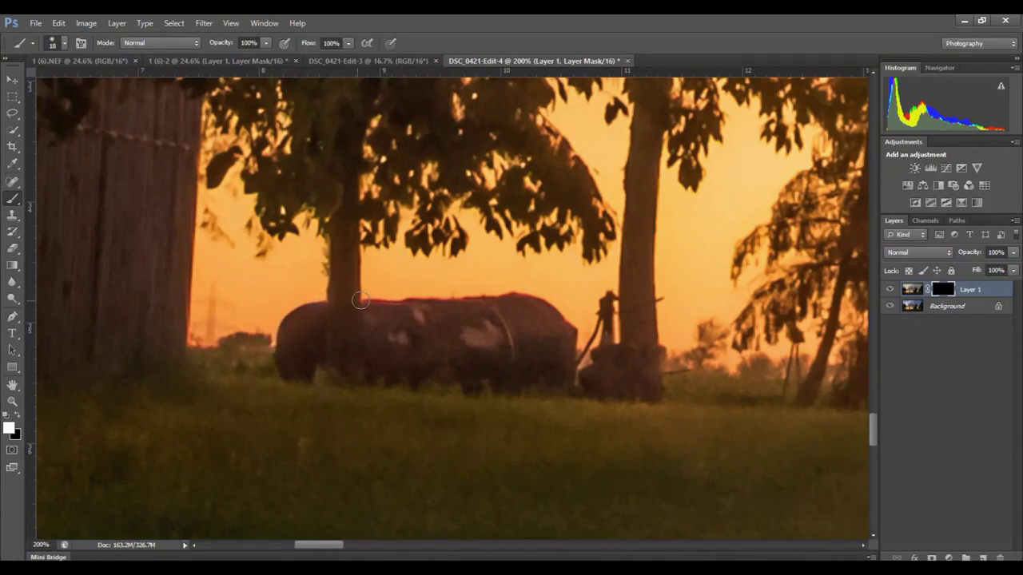
mouse_move(360, 300)
mouse_down()
mouse_move(523, 295)
mouse_move(564, 321)
mouse_up()
click(890, 291)
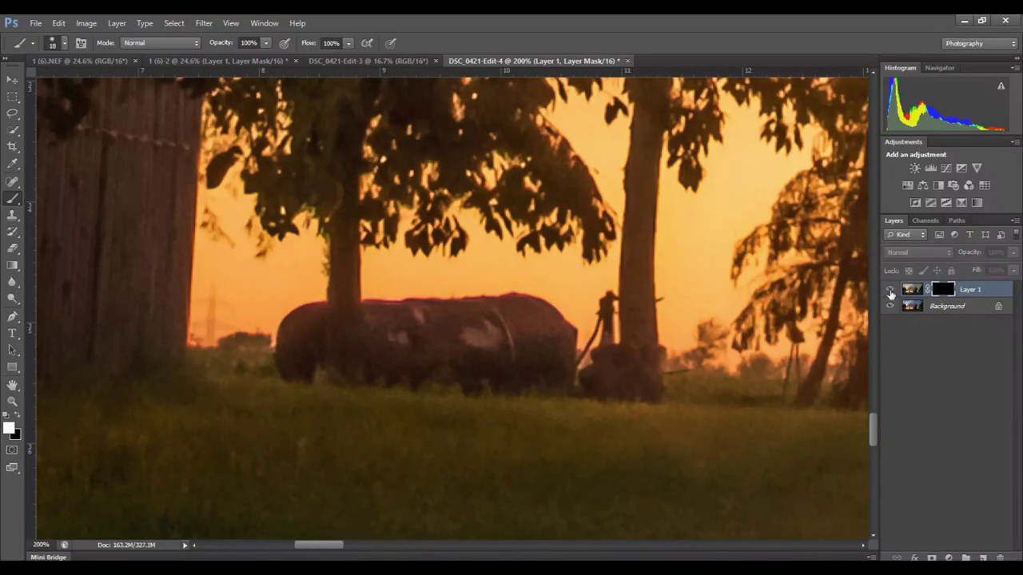
- Toggle Layer 1 to compare, then paint white over the horizon trees' and Kubota excavator's fringed edges
click(890, 291)
click(890, 291)
click(891, 291)
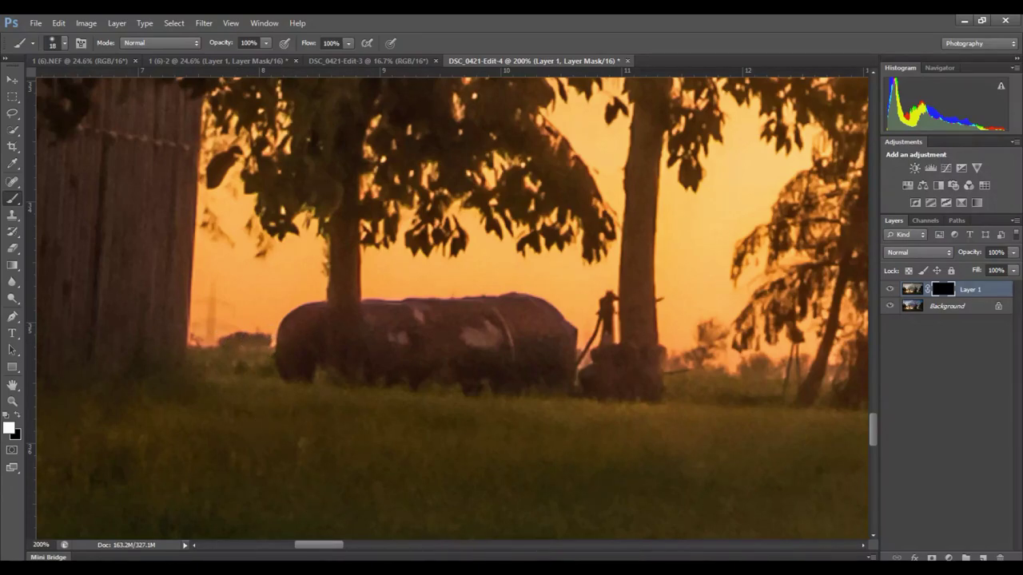
drag(333, 550, 356, 547)
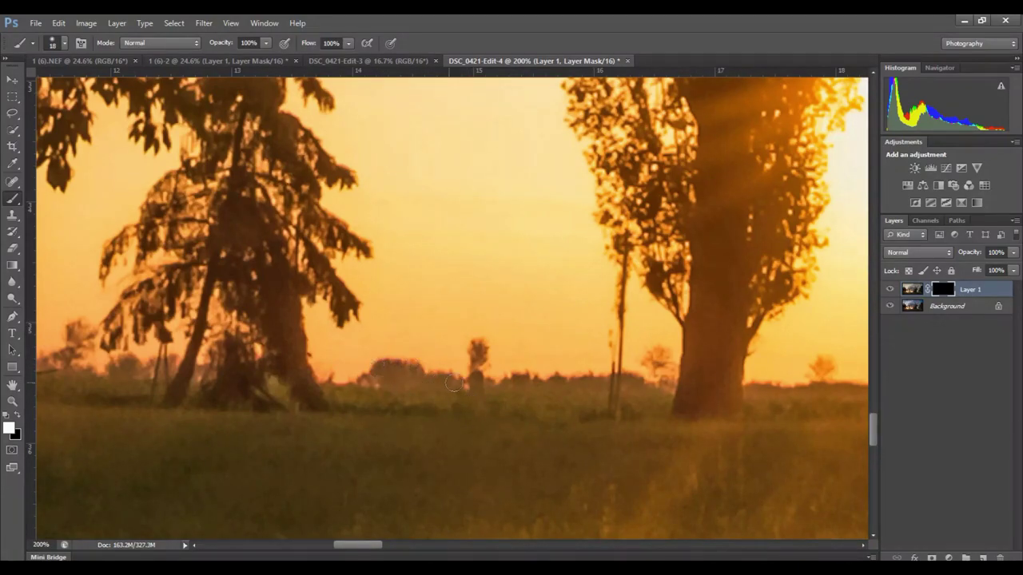
drag(358, 546, 453, 545)
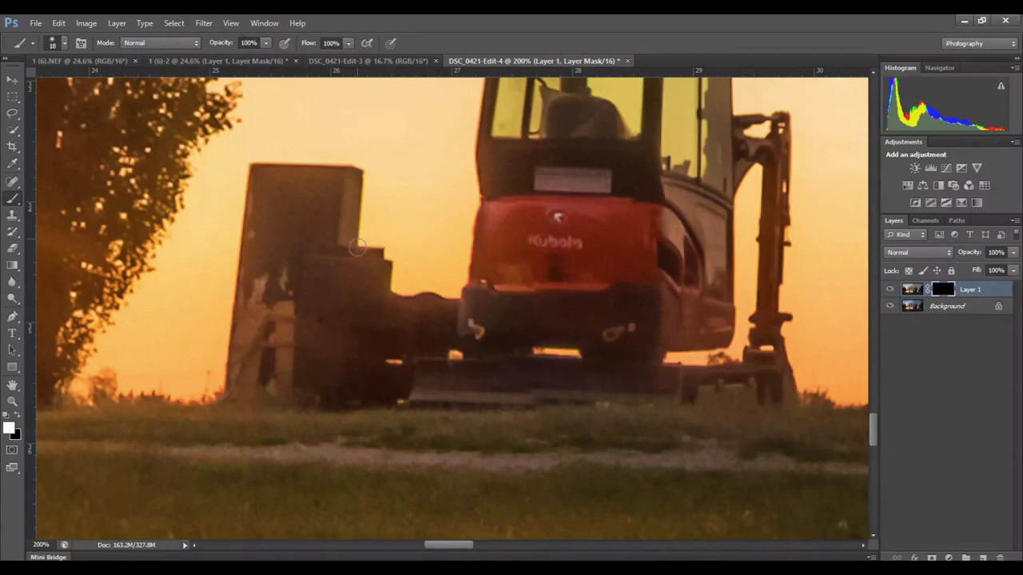
drag(447, 549, 548, 548)
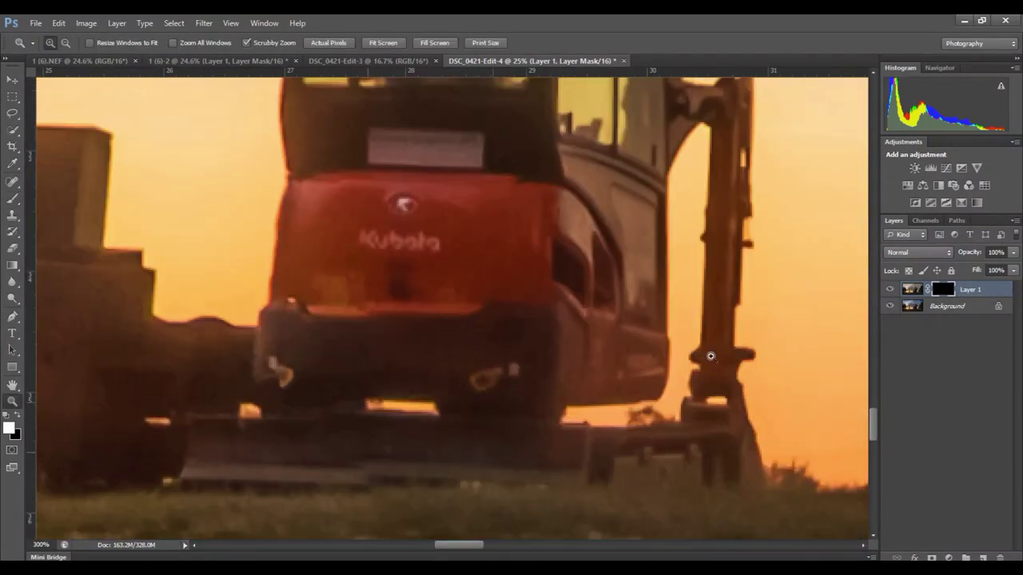
click(890, 290)
click(891, 290)
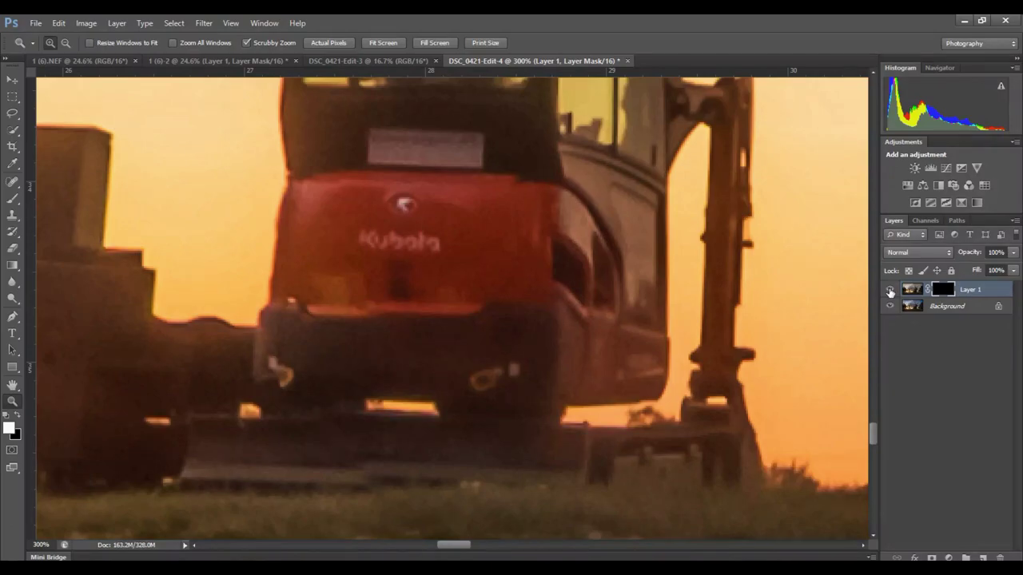
click(890, 290)
click(890, 290)
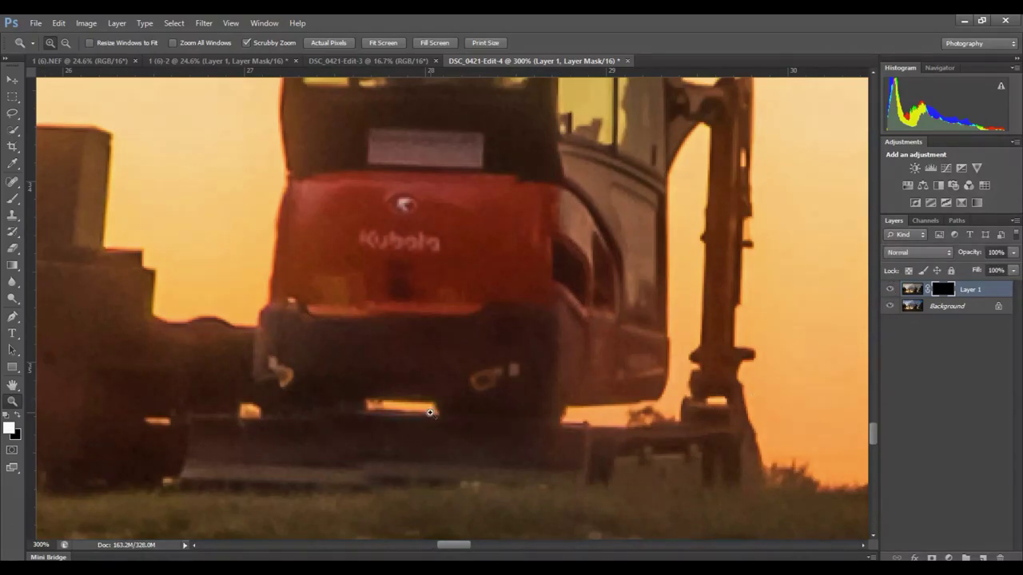